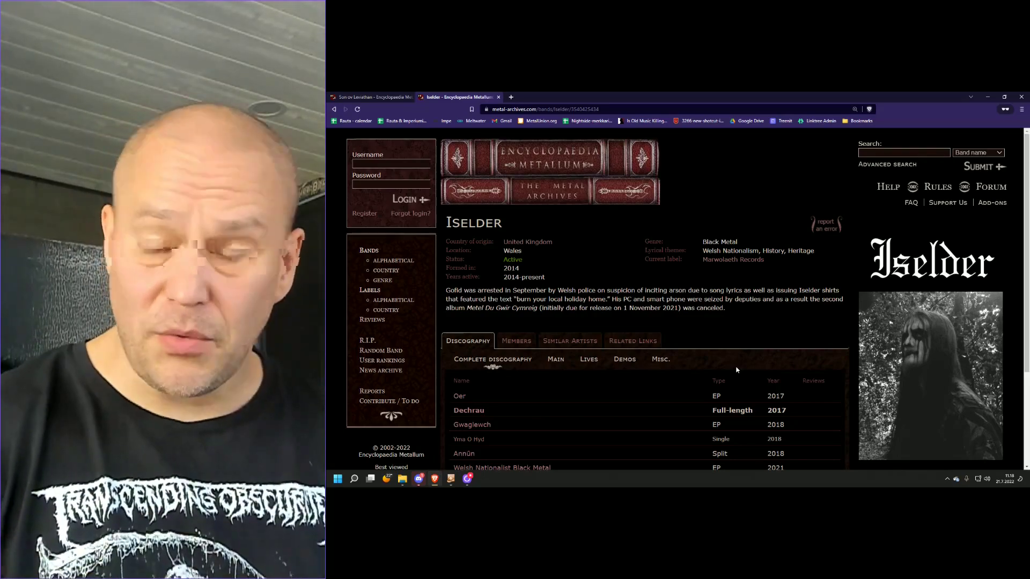
pyautogui.scroll(-1, 741, 321)
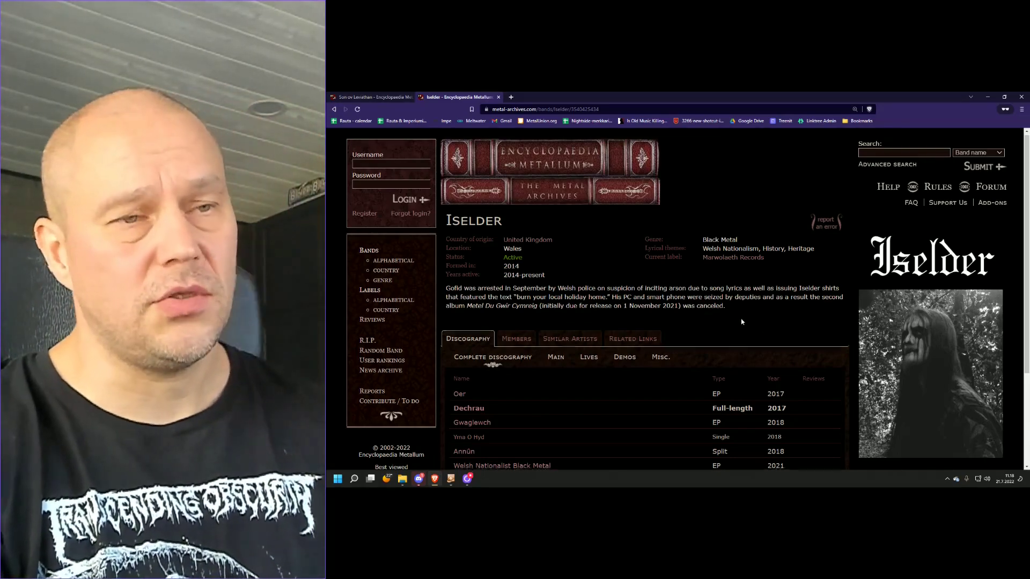
pyautogui.scroll(-2, 741, 322)
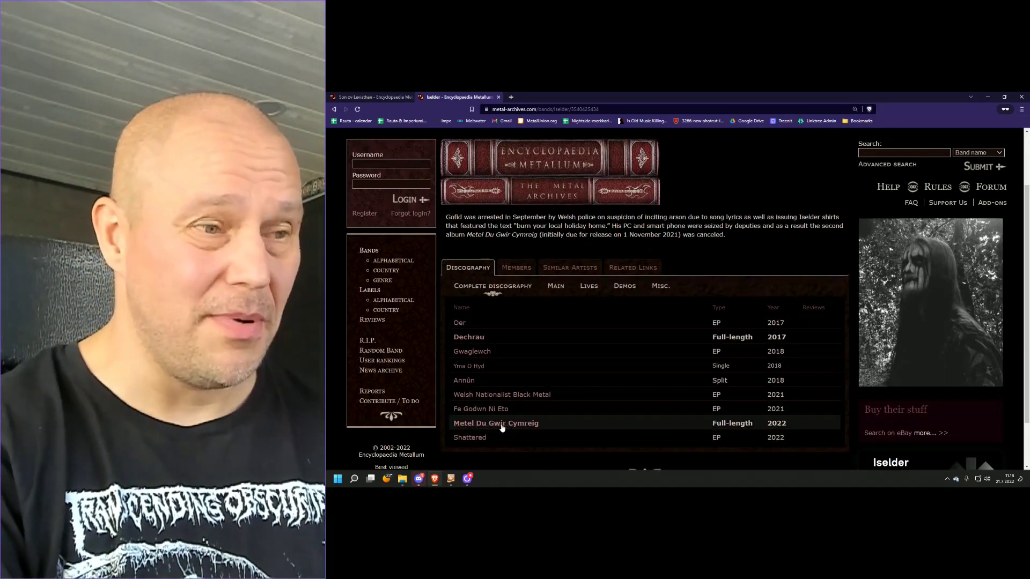
# - Open the album page for 'Metel Du Gwir Cymreig' from Iselder's discography list
pyautogui.click(500, 423)
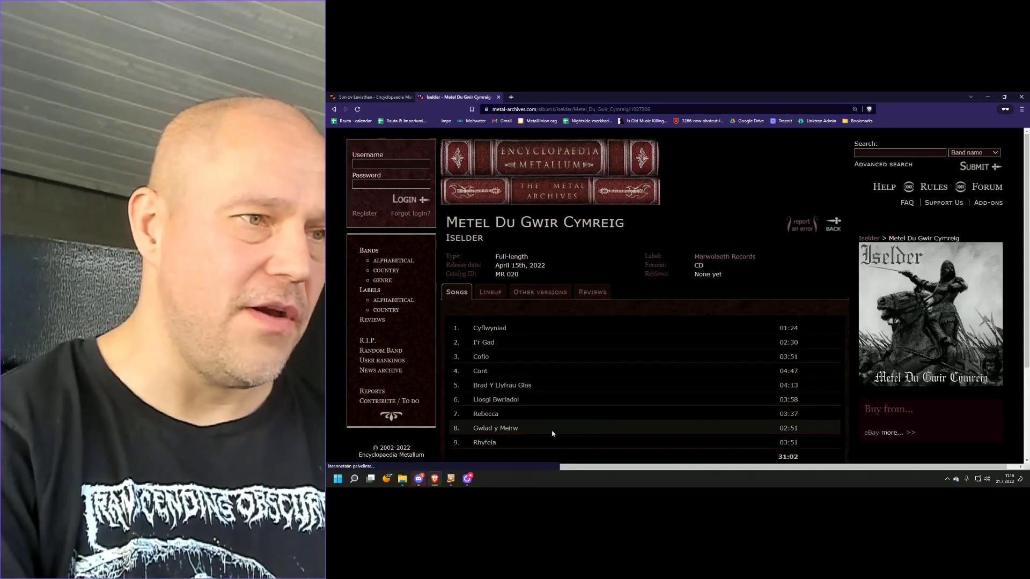
pyautogui.scroll(-1, 553, 430)
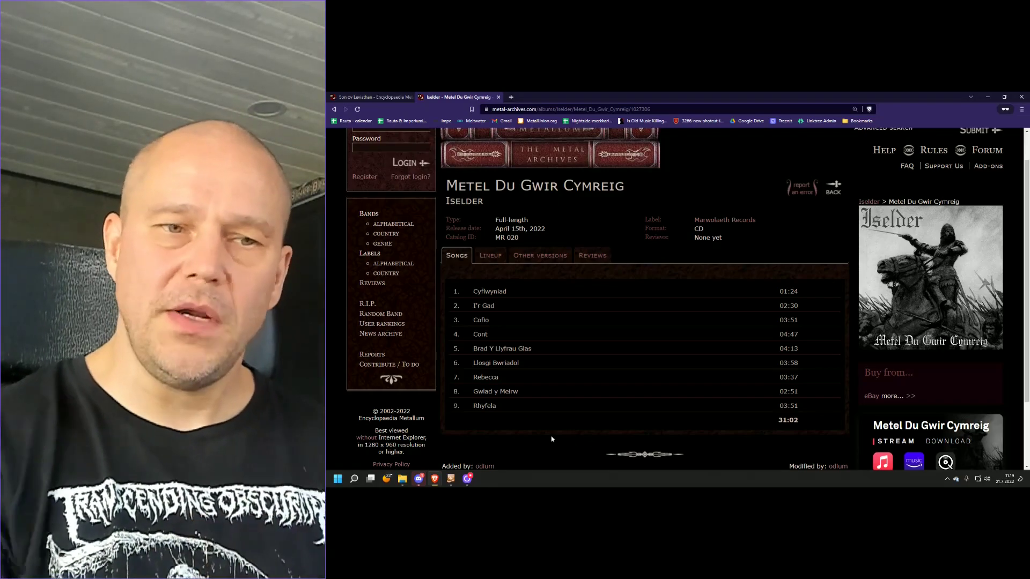
pyautogui.scroll(1, 563, 437)
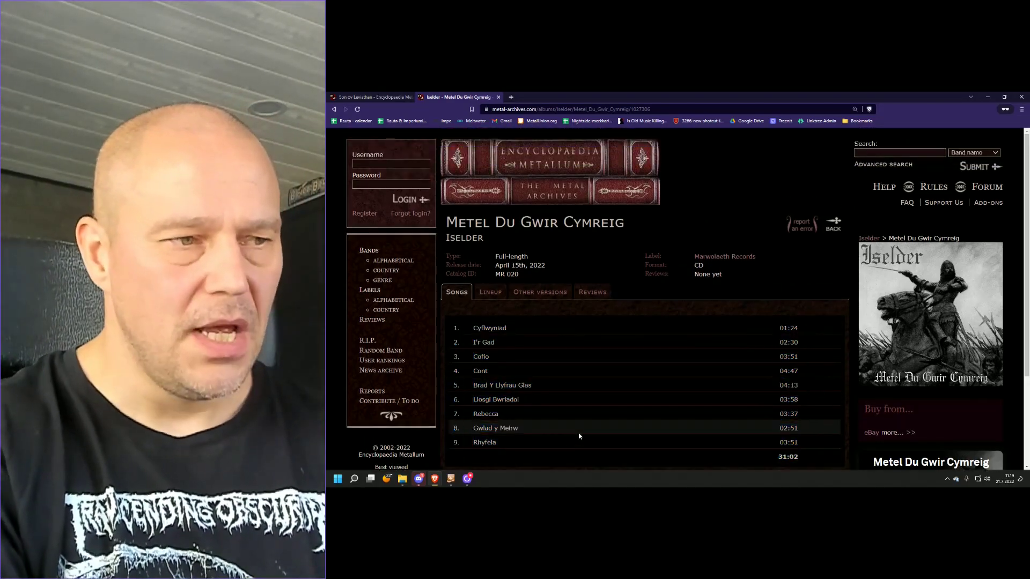
pyautogui.scroll(-2, 587, 405)
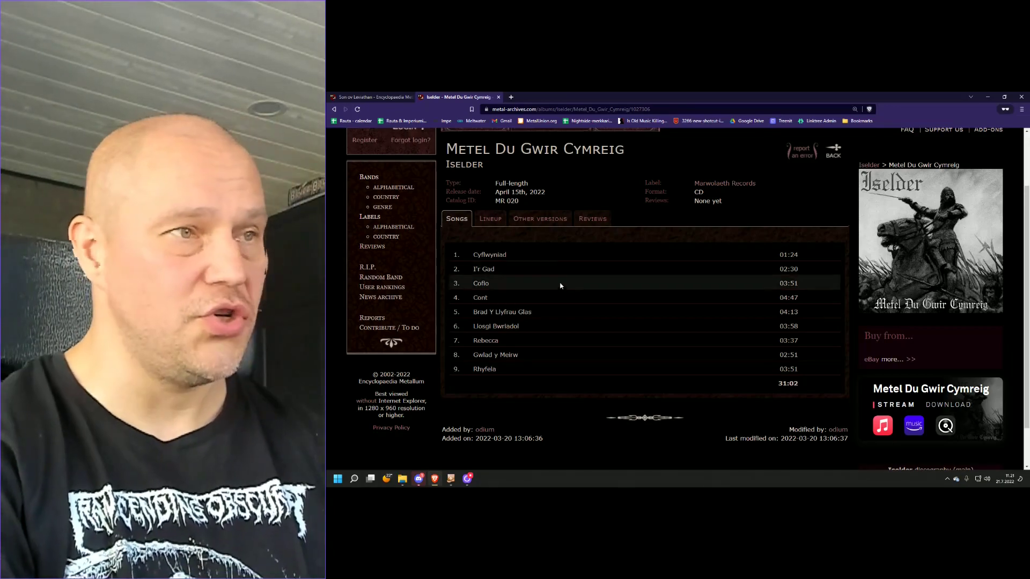
# - Return to Iselder's band page with its full discography, from Oer (2017) to Shattered (2022)
pyautogui.click(464, 164)
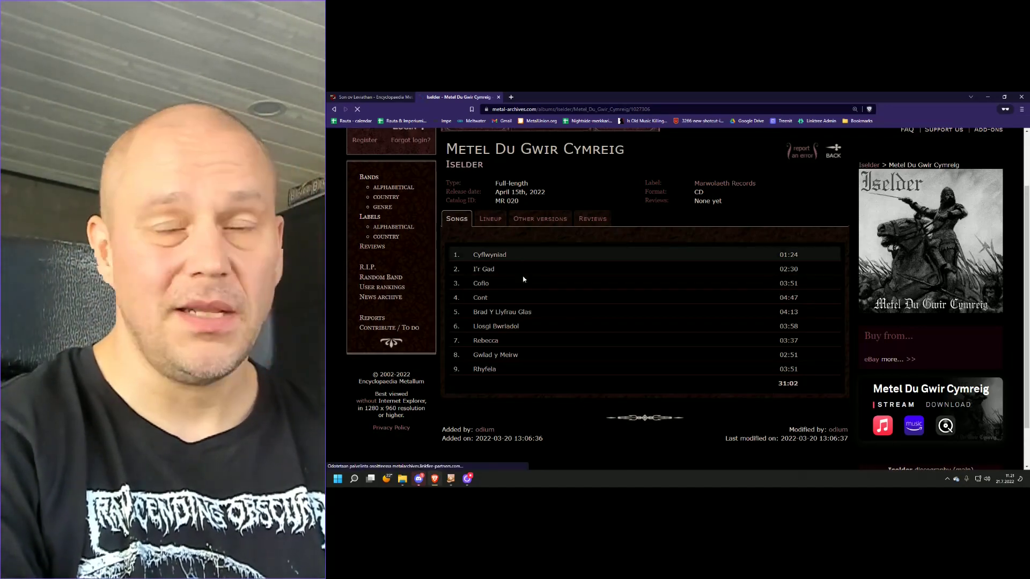
pyautogui.scroll(-3, 508, 379)
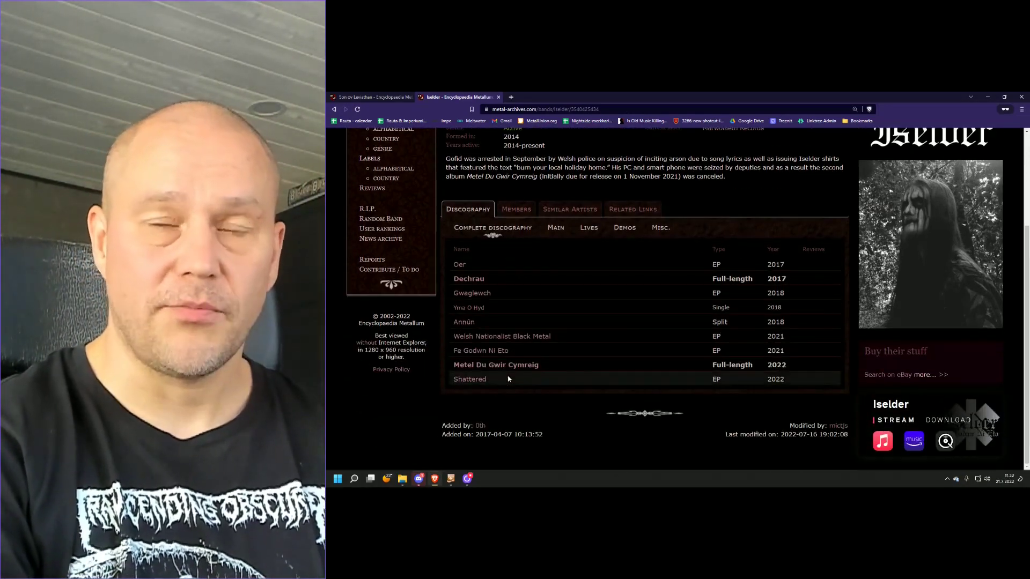